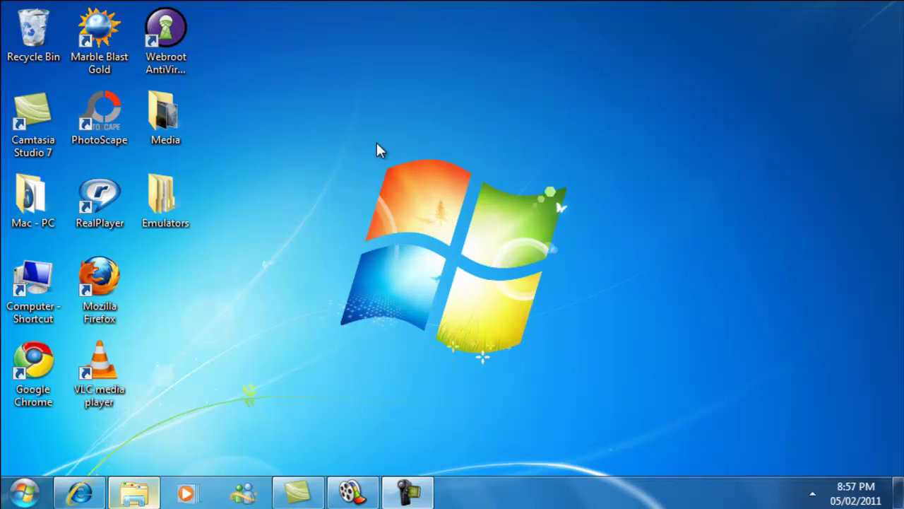
Restore the minimized Windows Movie Maker window from the taskbar
{"action": "left_click", "coordinate": [367, 490]}
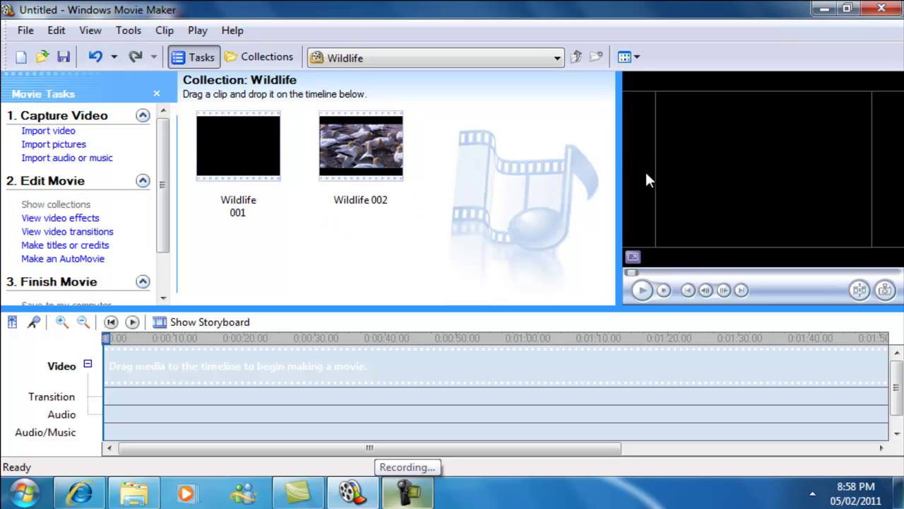
Minimize Movie Maker to uncover the desktop and the Split Video web page
{"action": "left_click", "coordinate": [822, 8]}
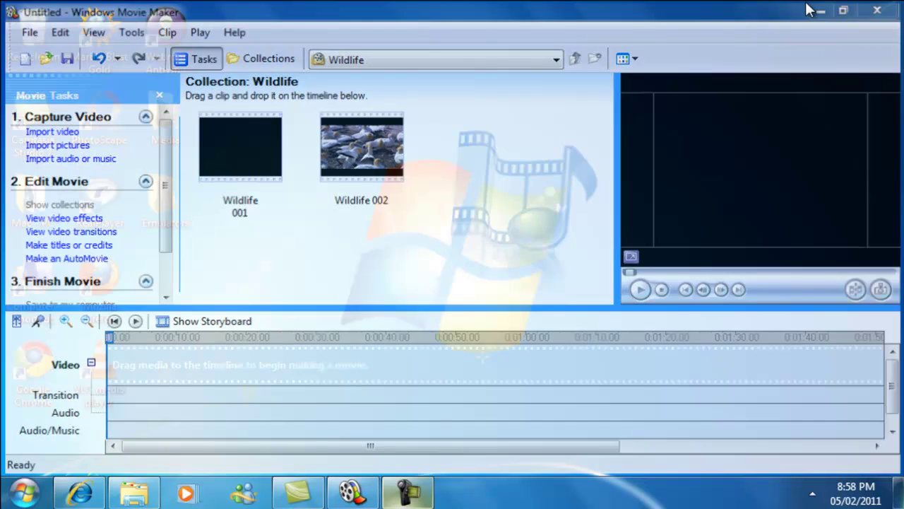
Download rehansplit.exe from the Split Video page and run it past both security warnings
{"action": "left_click", "coordinate": [76, 495]}
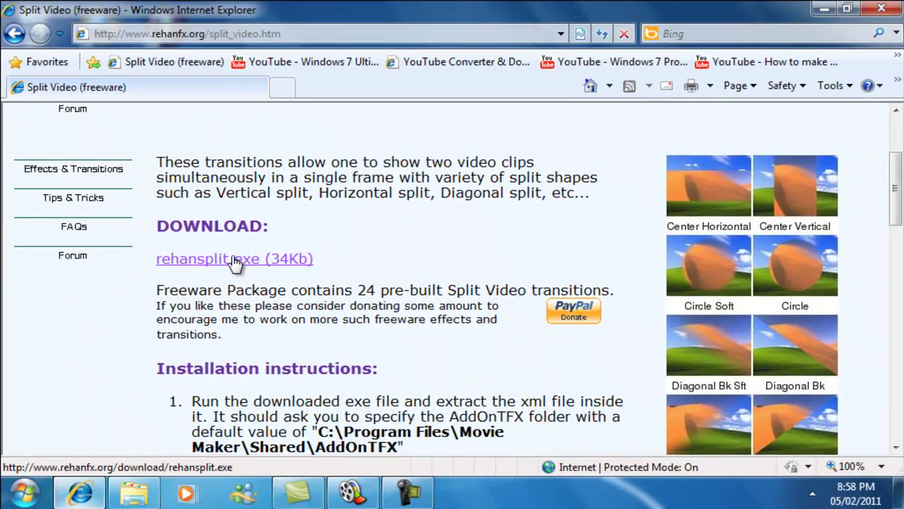
{"action": "left_click", "coordinate": [231, 259]}
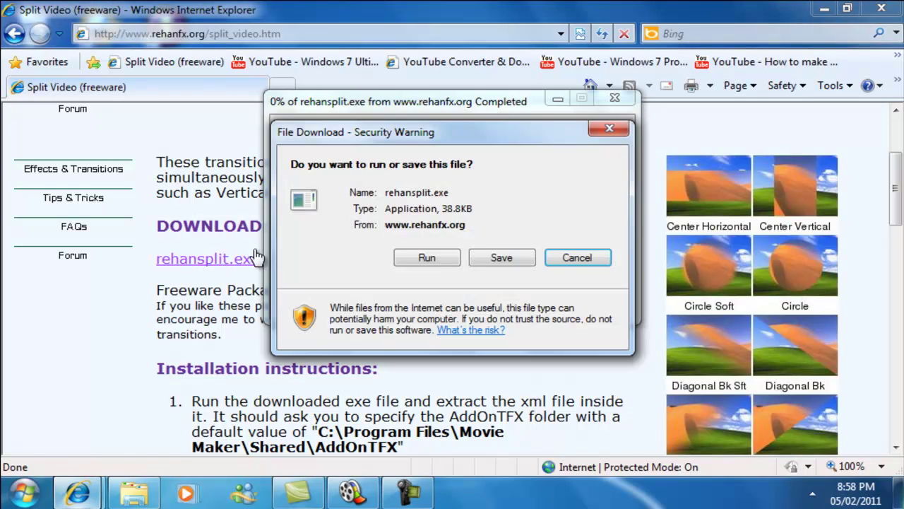
{"action": "left_click", "coordinate": [408, 256]}
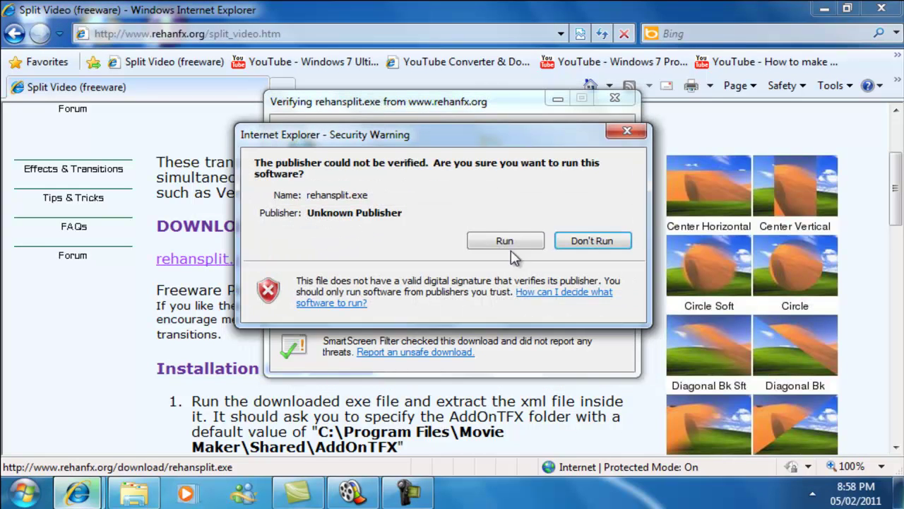
{"action": "left_click", "coordinate": [508, 241]}
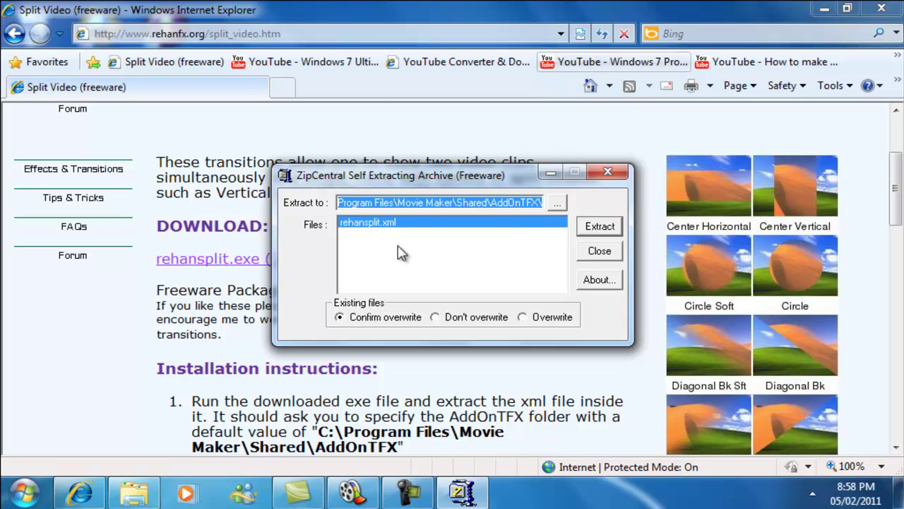
Add a new folder named 'Split Screen' to the Documents library
{"action": "left_click", "coordinate": [135, 495]}
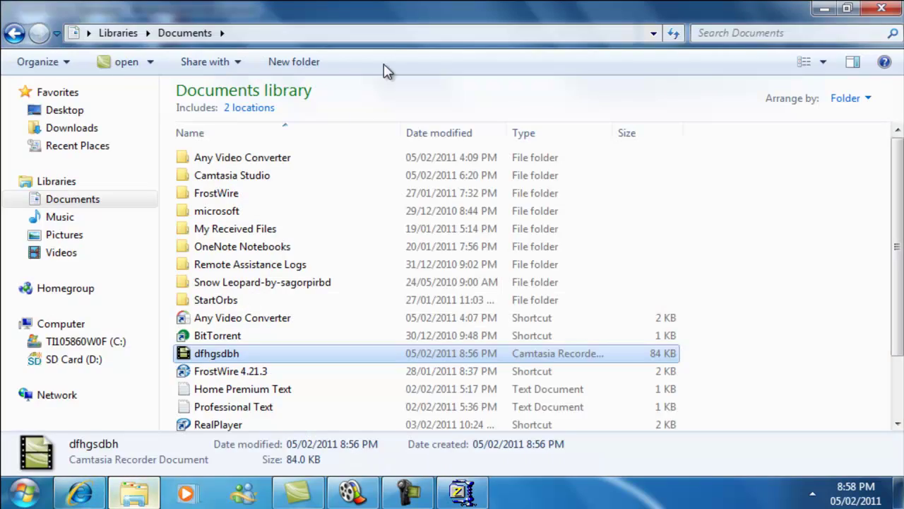
{"action": "left_click", "coordinate": [280, 64]}
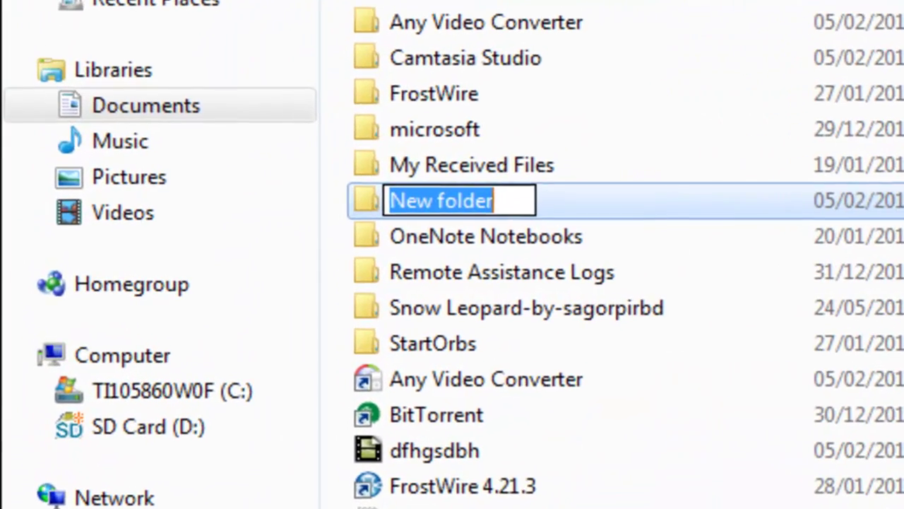
{"action": "type", "text": "AddOnTFX"}
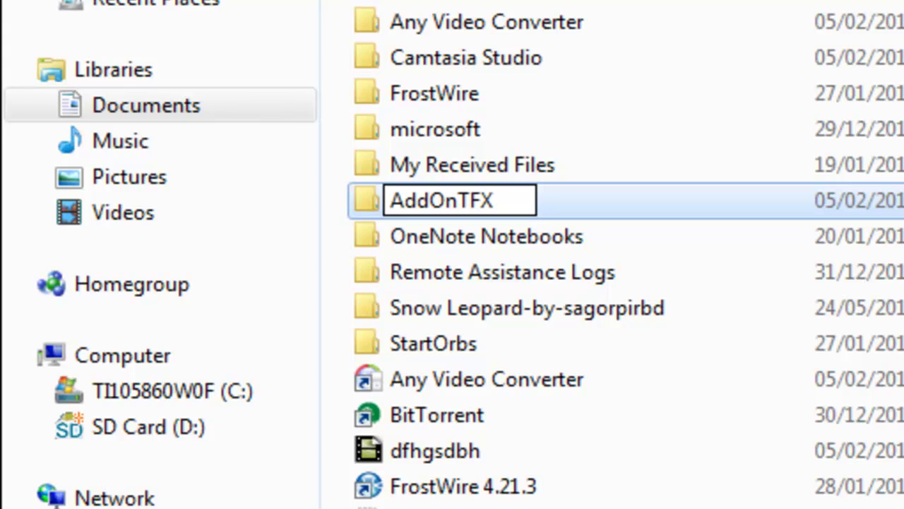
{"action": "key", "text": "BackSpace"}
{"action": "key", "text": "BackSpace"}
{"action": "key", "text": "BackSpace"}
{"action": "key", "text": "BackSpace"}
{"action": "key", "text": "BackSpace"}
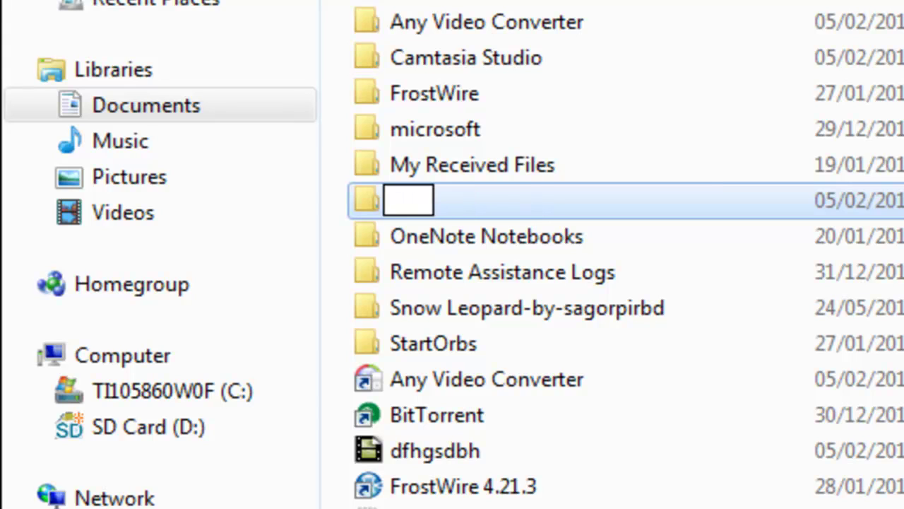
{"action": "type", "text": "S"}
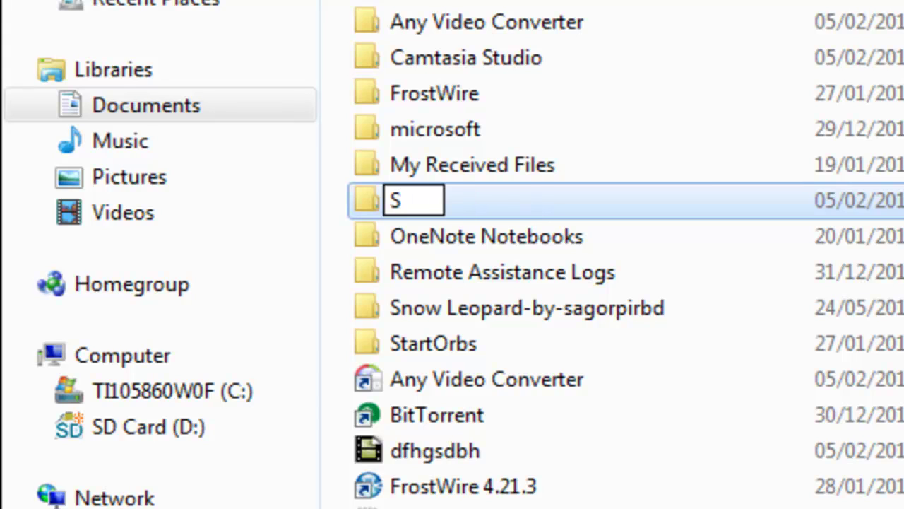
{"action": "type", "text": "plit "}
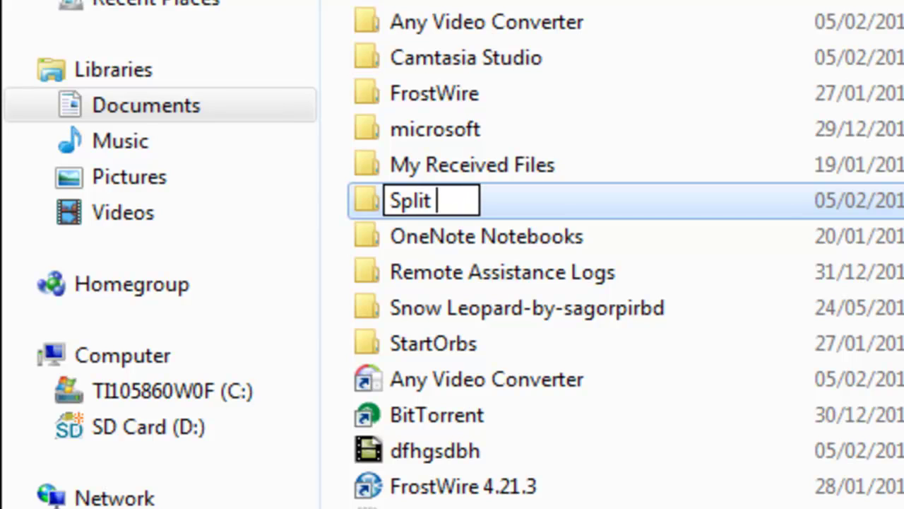
{"action": "type", "text": "Screen"}
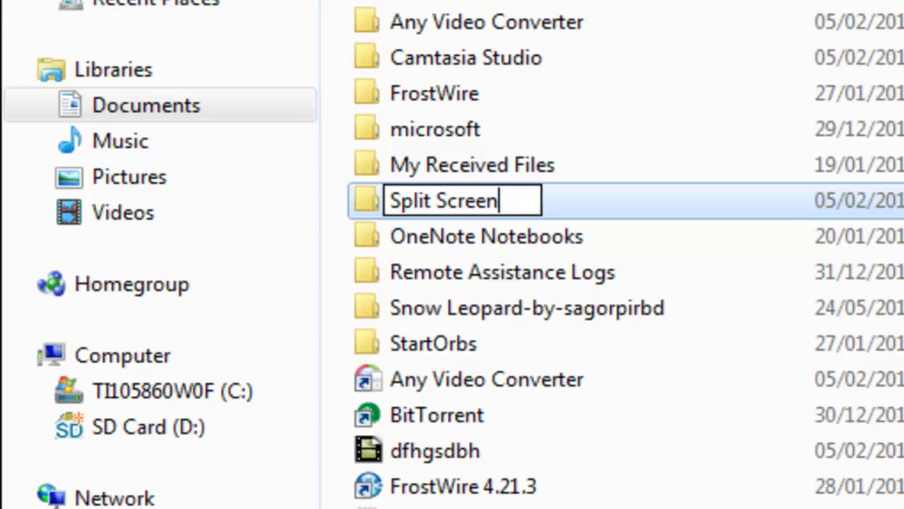
{"action": "key", "text": "Return"}
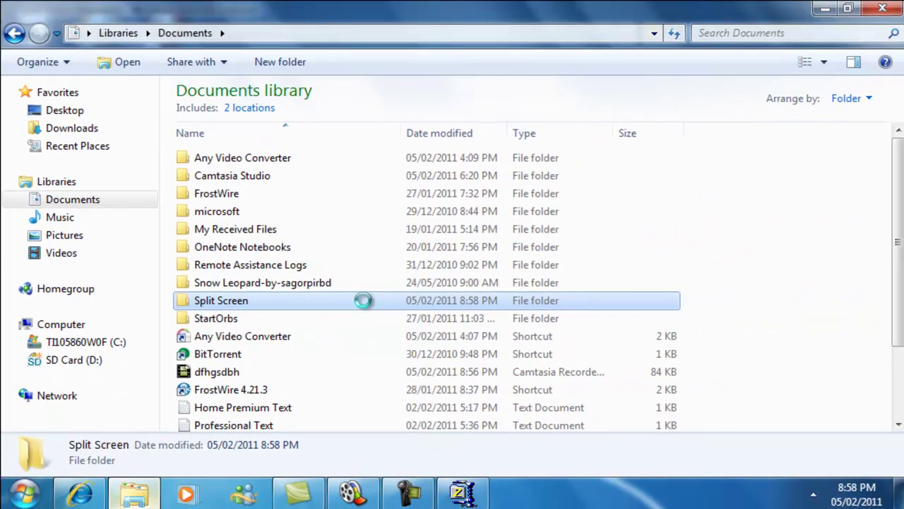
Set ZipCentral's destination to the Split Screen folder path and extract rehansplit.xml there
{"action": "double_click", "coordinate": [362, 300]}
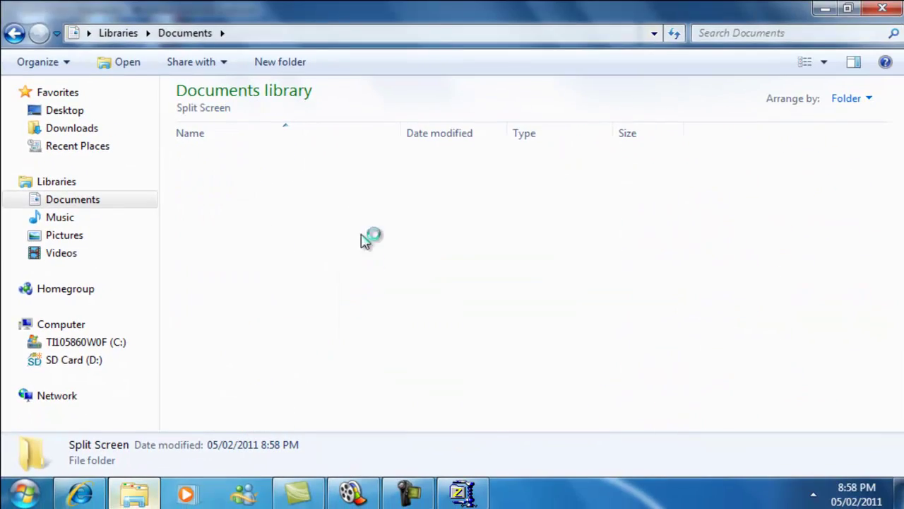
{"action": "right_click", "coordinate": [266, 35]}
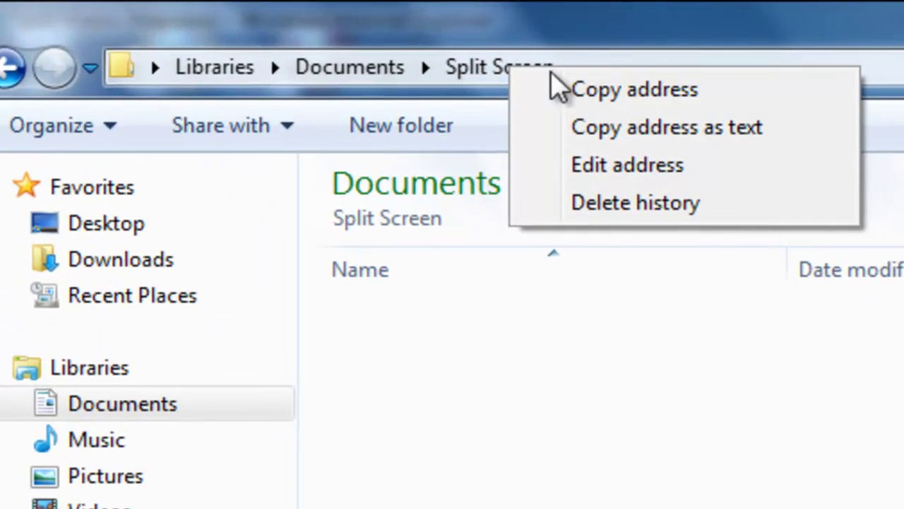
{"action": "left_click", "coordinate": [600, 92]}
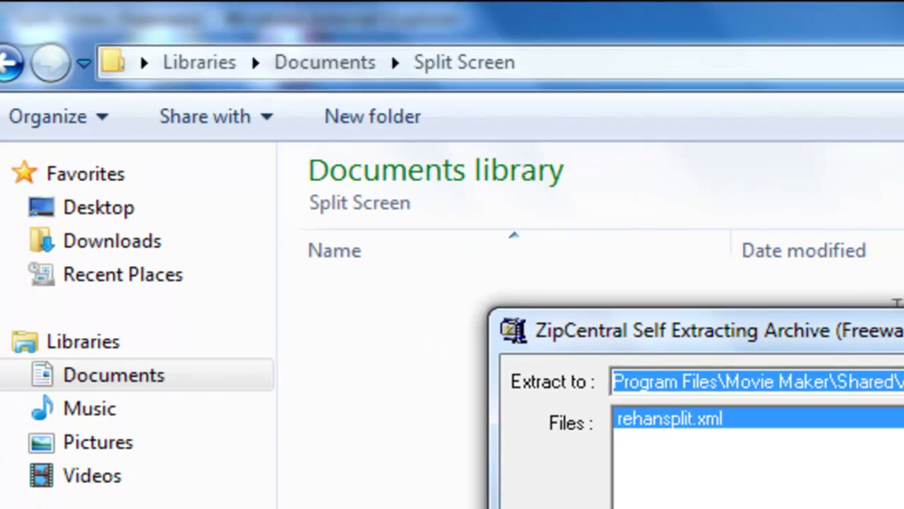
{"action": "key", "text": "BackSpace"}
{"action": "key", "text": "ctrl+v"}
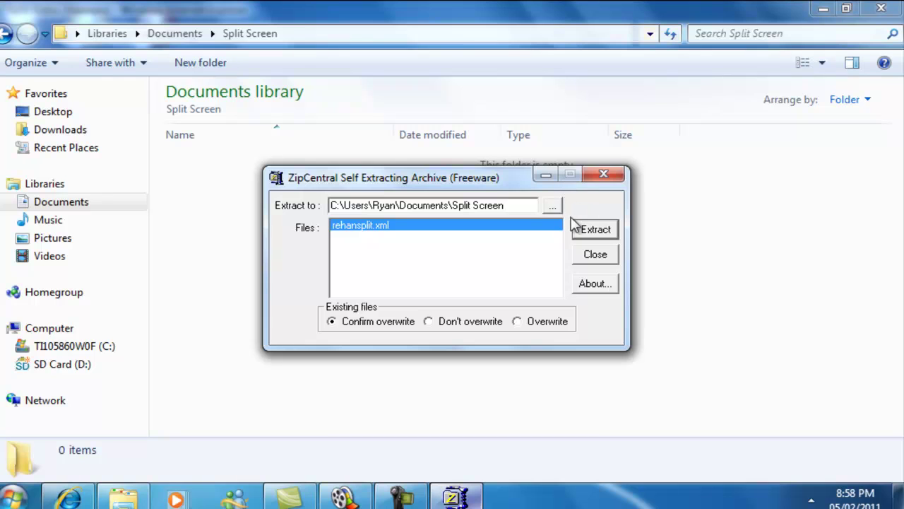
{"action": "left_click", "coordinate": [581, 231]}
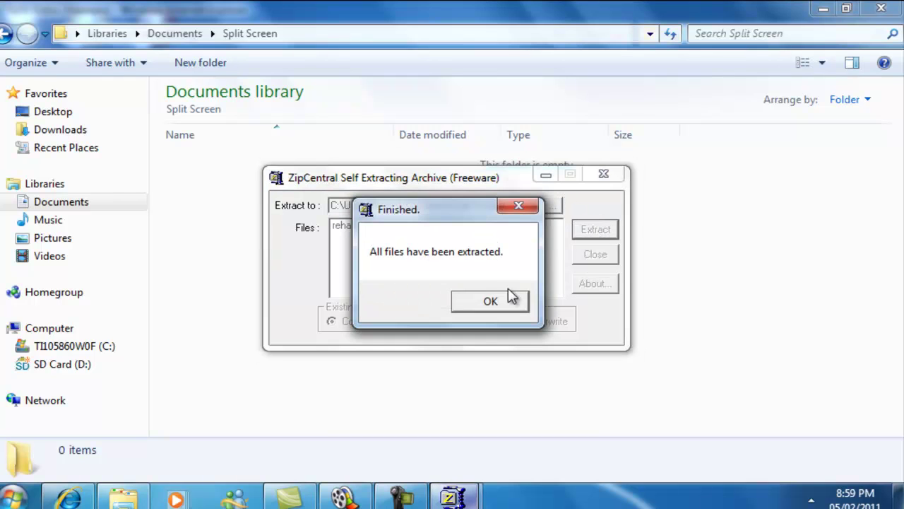
{"action": "left_click", "coordinate": [504, 307]}
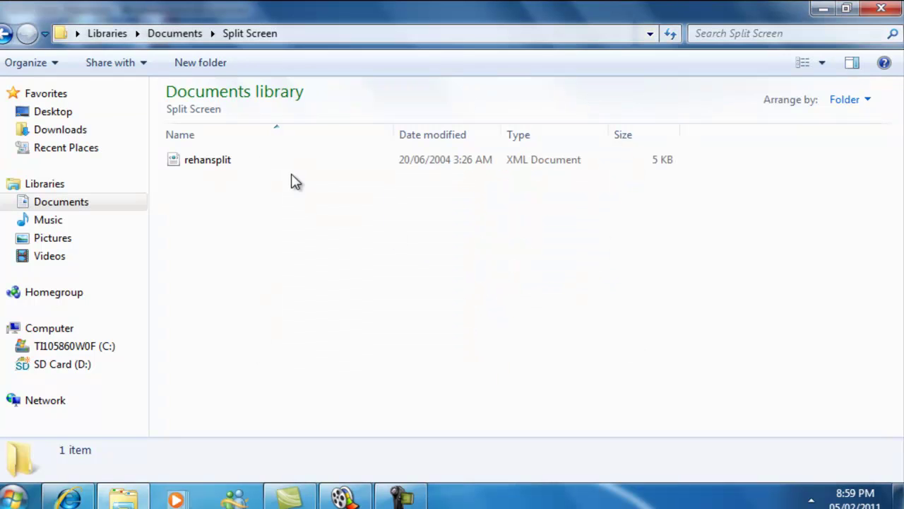
Copy the extracted rehansplit file
{"action": "left_click", "coordinate": [277, 167]}
{"action": "right_click", "coordinate": [274, 160]}
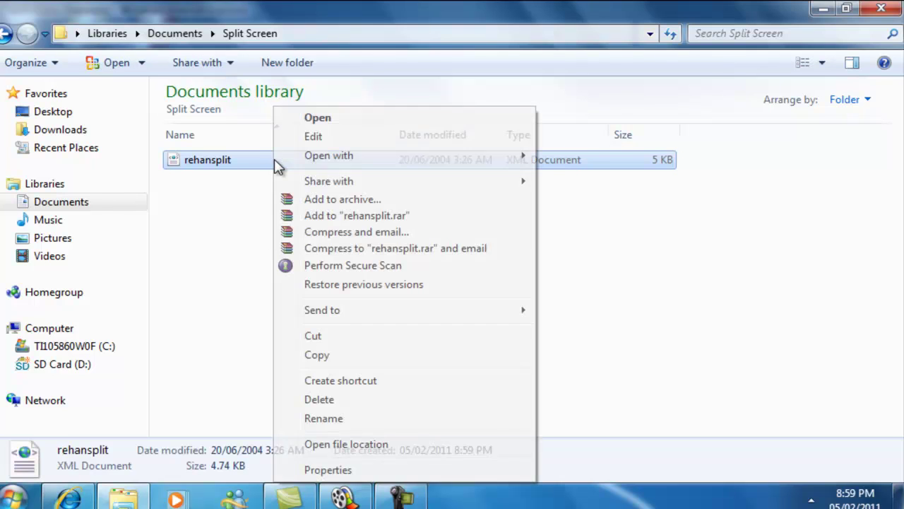
{"action": "left_click", "coordinate": [347, 355]}
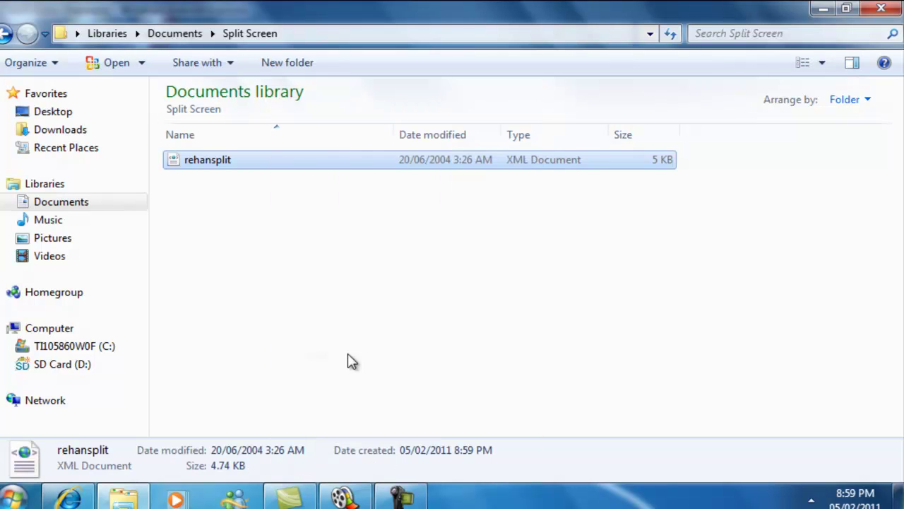
Browse to C:\Program Files\Movie Maker 2.6\Shared\AddOnTFX
{"action": "left_click", "coordinate": [91, 345]}
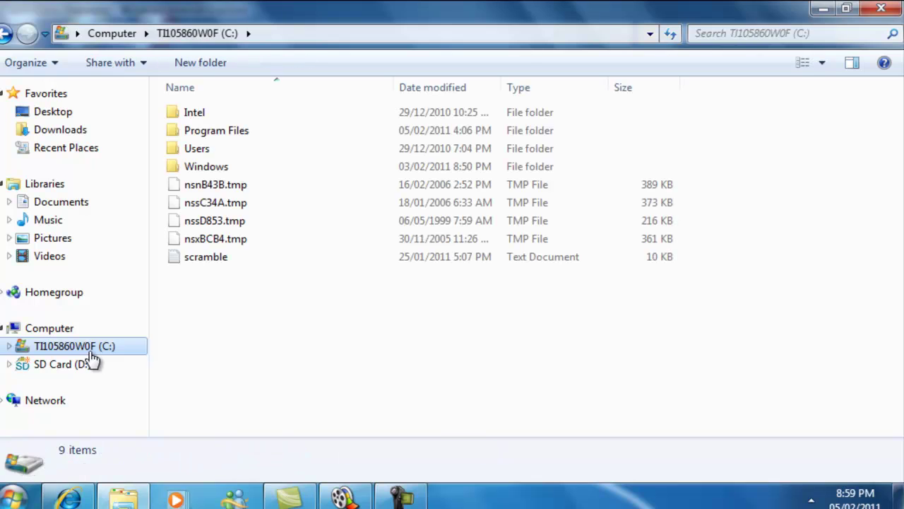
{"action": "left_click", "coordinate": [247, 132]}
{"action": "double_click", "coordinate": [247, 132]}
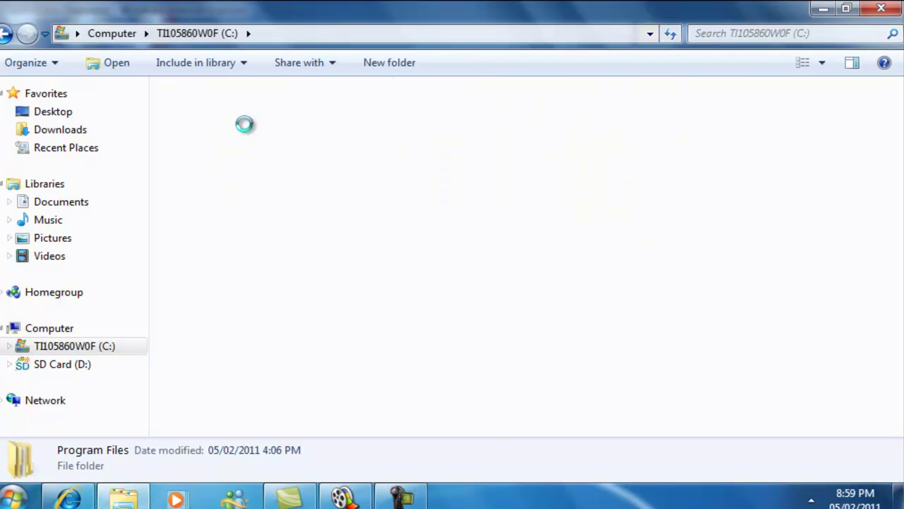
{"action": "scroll", "coordinate": [248, 240], "scroll_direction": "down", "scroll_amount": 1}
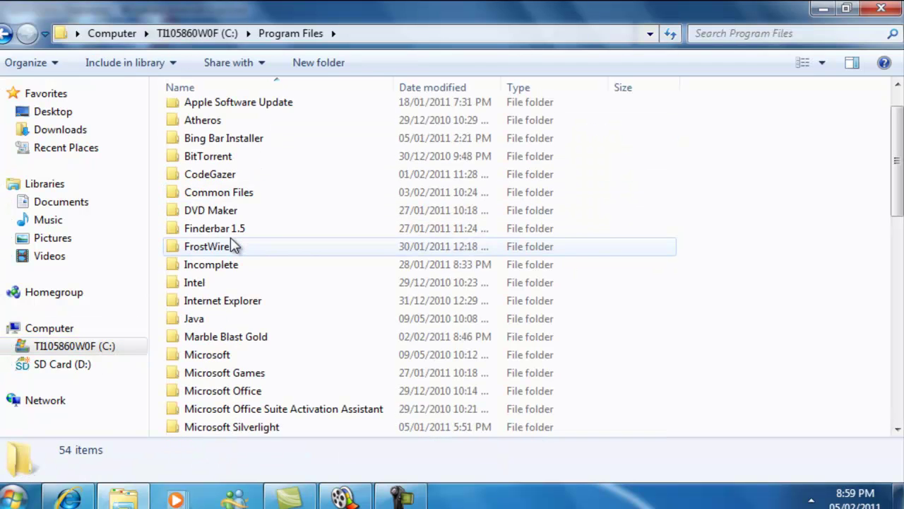
{"action": "scroll", "coordinate": [236, 244], "scroll_direction": "down", "scroll_amount": 1}
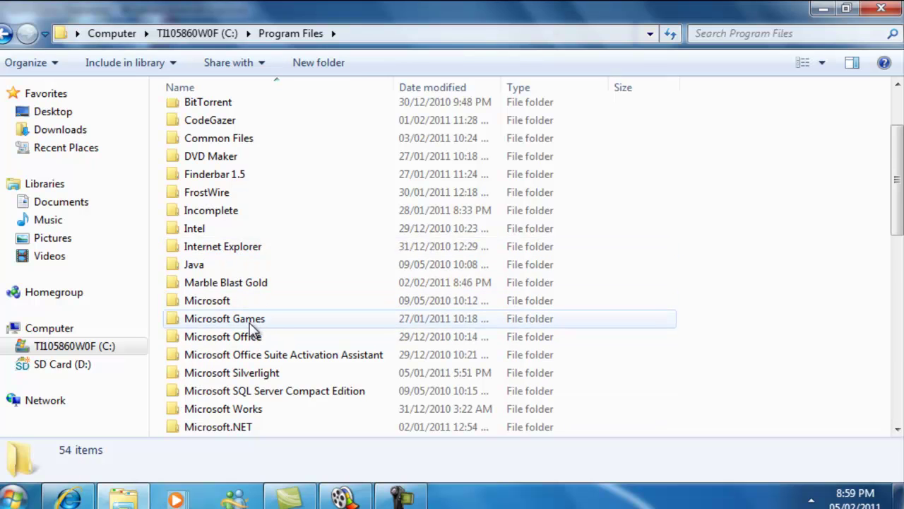
{"action": "scroll", "coordinate": [258, 318], "scroll_direction": "down", "scroll_amount": 1}
{"action": "scroll", "coordinate": [258, 328], "scroll_direction": "down", "scroll_amount": 1}
{"action": "left_click", "coordinate": [258, 339]}
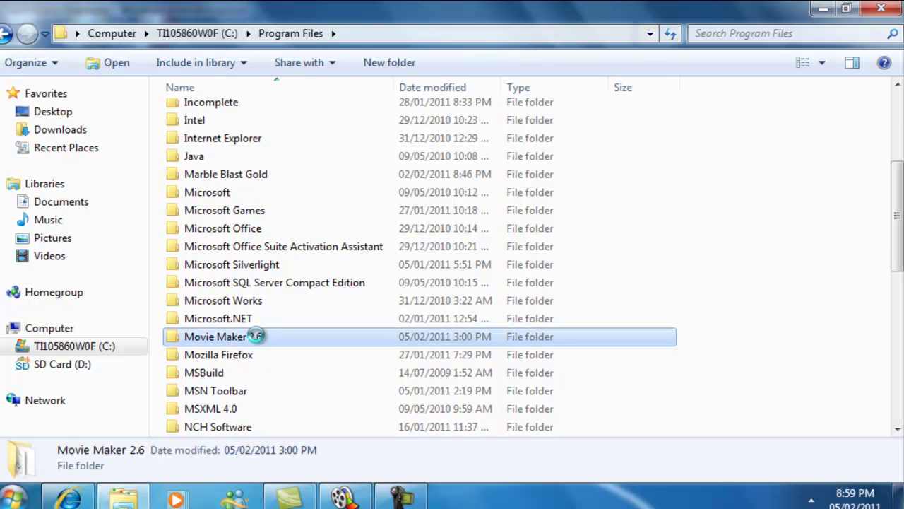
{"action": "double_click", "coordinate": [257, 340]}
{"action": "double_click", "coordinate": [245, 117]}
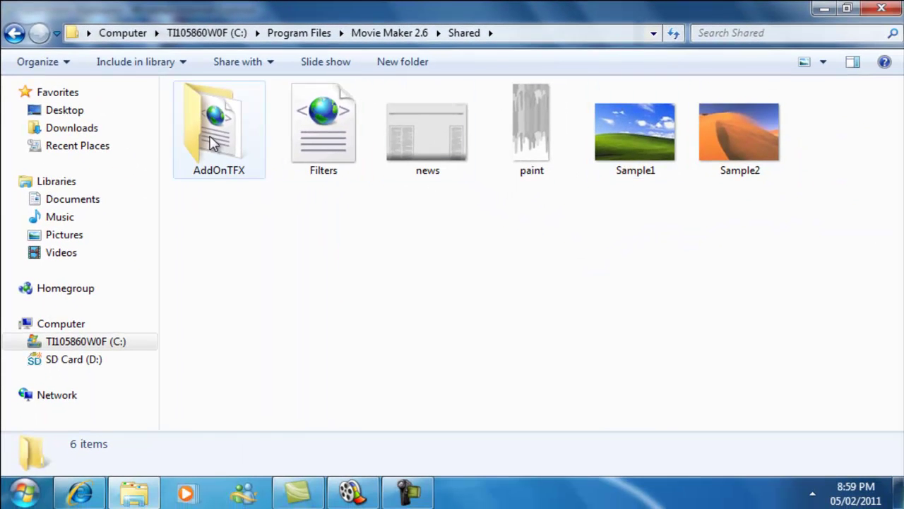
{"action": "double_click", "coordinate": [239, 147]}
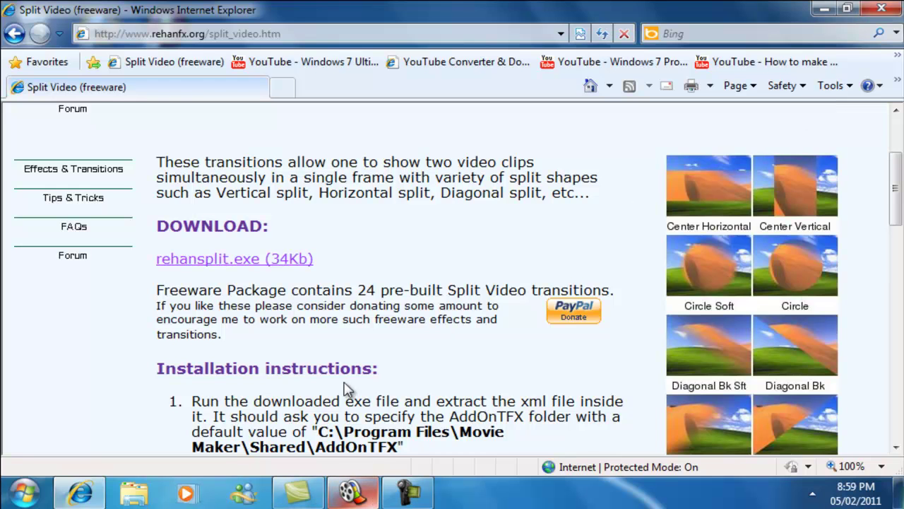
{"action": "mouse_move", "coordinate": [351, 493]}
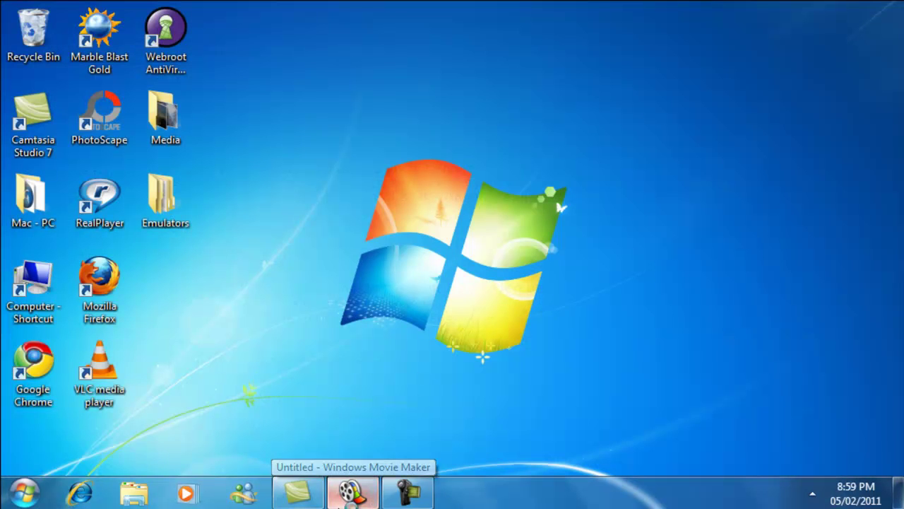
Close the running Movie Maker, start Windows Movie Maker 2.6, and dismiss the resolution warning
{"action": "left_click", "coordinate": [370, 459]}
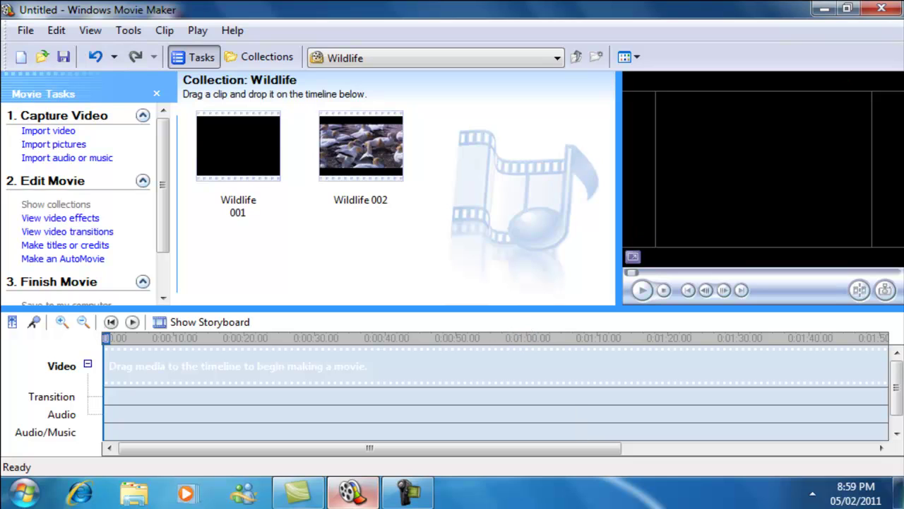
{"action": "left_click", "coordinate": [882, 10]}
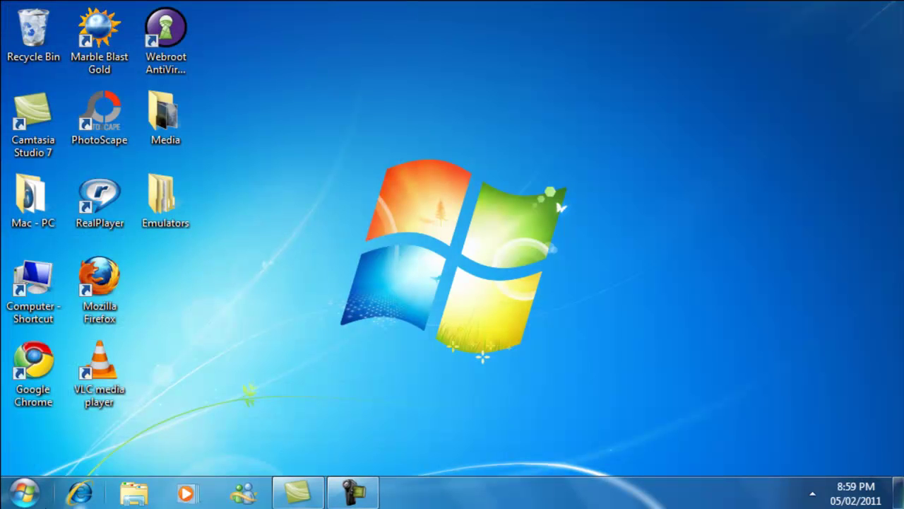
{"action": "left_click", "coordinate": [26, 493]}
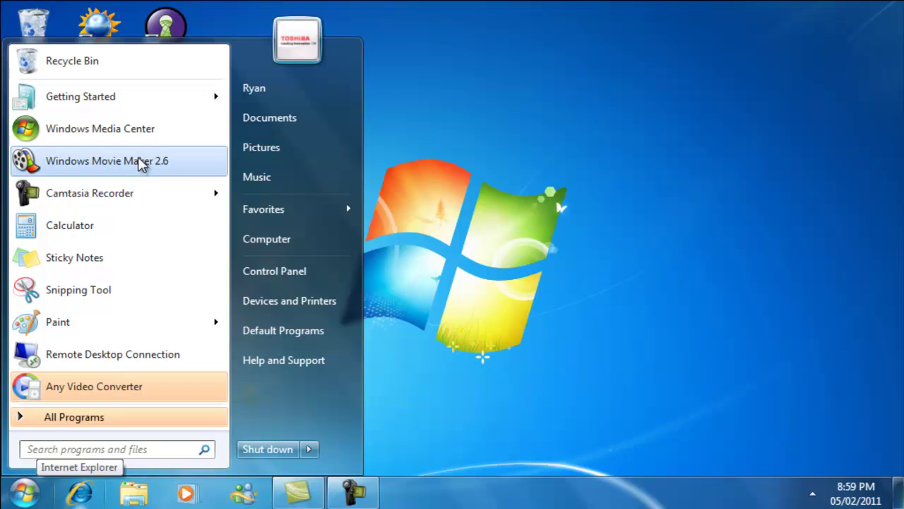
{"action": "left_click", "coordinate": [170, 164]}
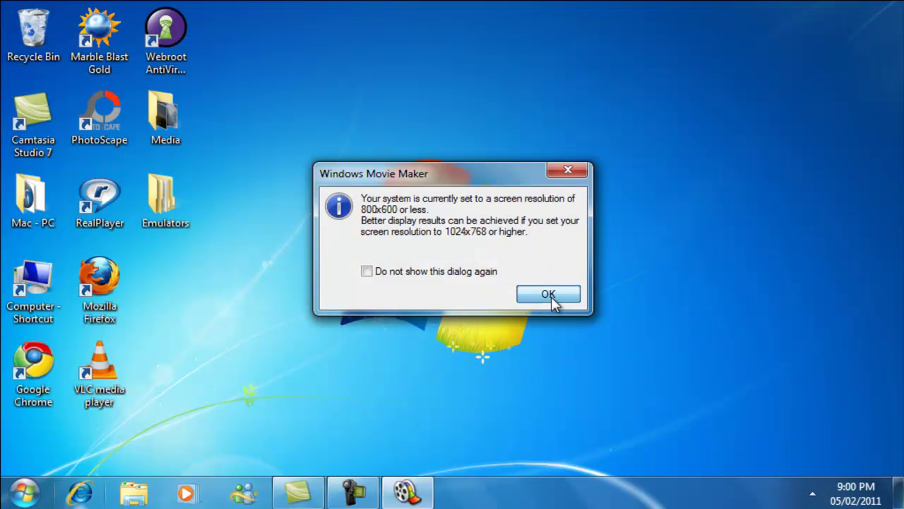
{"action": "left_click", "coordinate": [551, 298]}
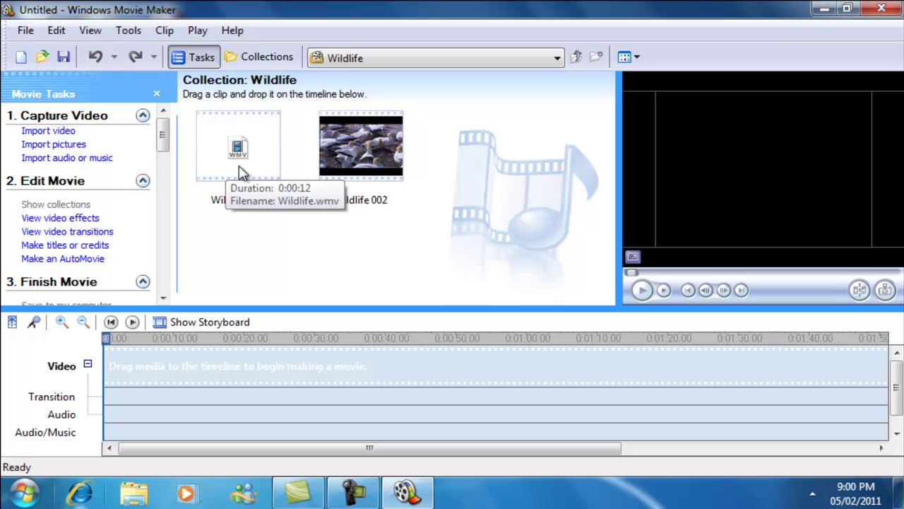
Place Wildlife 001 then Wildlife 002 into the first two storyboard slots
{"action": "left_click", "coordinate": [202, 321]}
{"action": "mouse_move", "coordinate": [234, 151]}
{"action": "left_mouse_down"}
{"action": "mouse_move", "coordinate": [106, 332]}
{"action": "mouse_move", "coordinate": [110, 346]}
{"action": "left_mouse_up"}
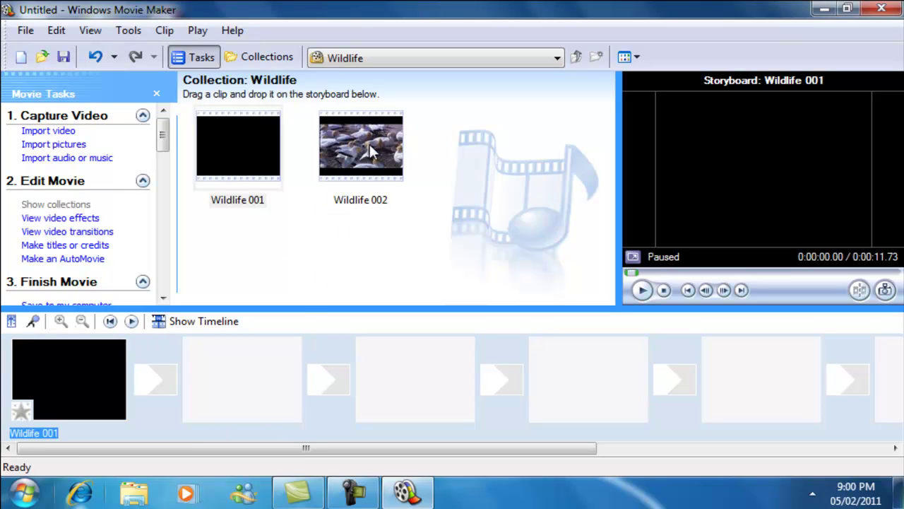
{"action": "left_click_drag", "start_coordinate": [370, 144], "coordinate": [253, 378]}
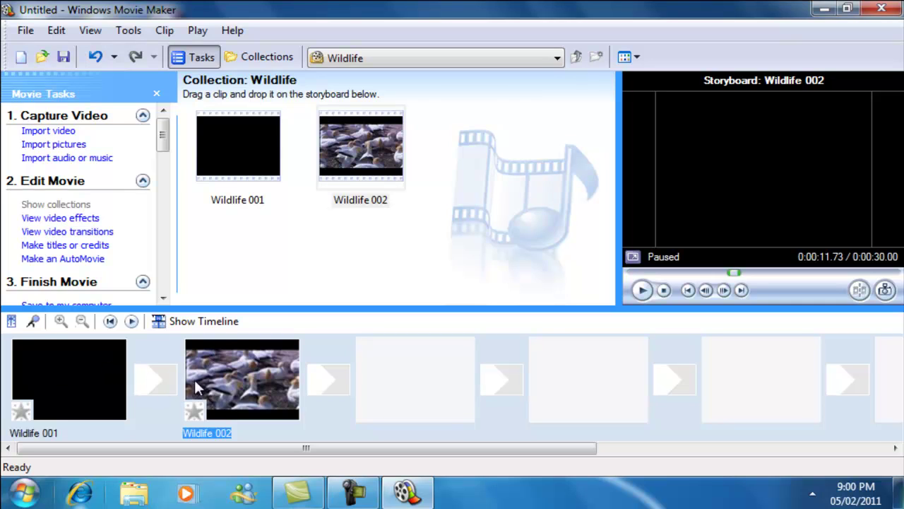
Show the timeline and the video transitions list, scrolled down to the SPLIT transitions
{"action": "left_click", "coordinate": [169, 321]}
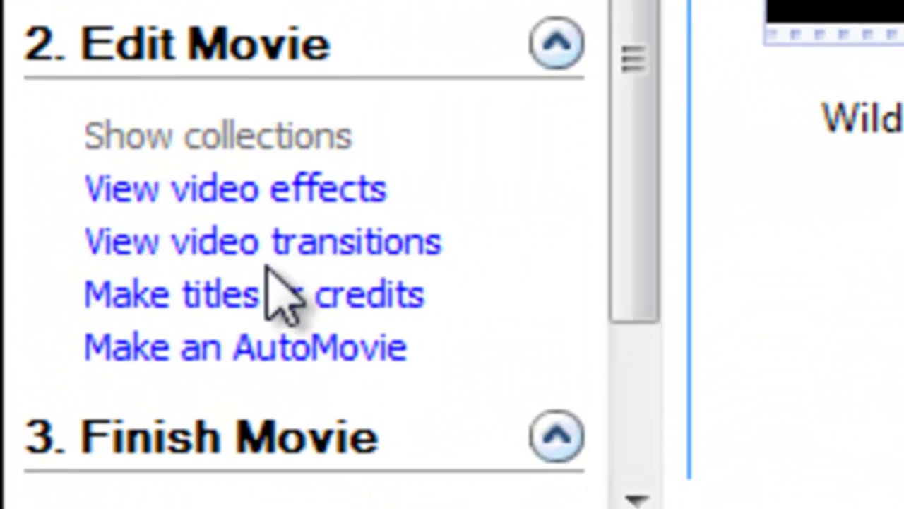
{"action": "left_click", "coordinate": [267, 244]}
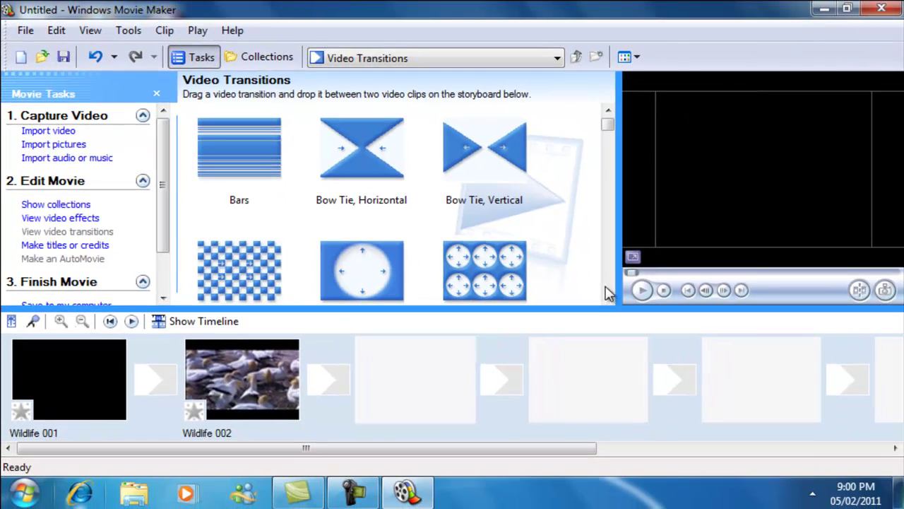
{"action": "left_click", "coordinate": [608, 300]}
{"action": "left_click", "coordinate": [608, 299]}
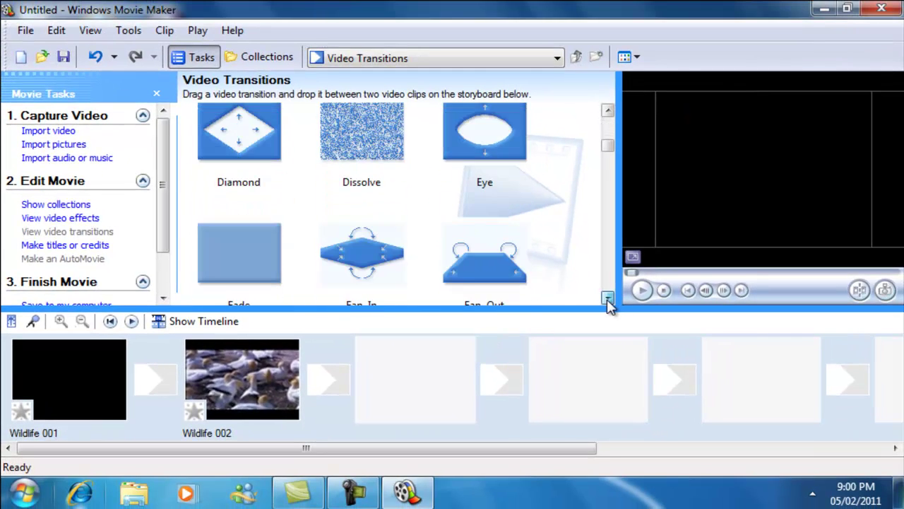
{"action": "left_click", "coordinate": [608, 300]}
{"action": "left_click", "coordinate": [608, 300]}
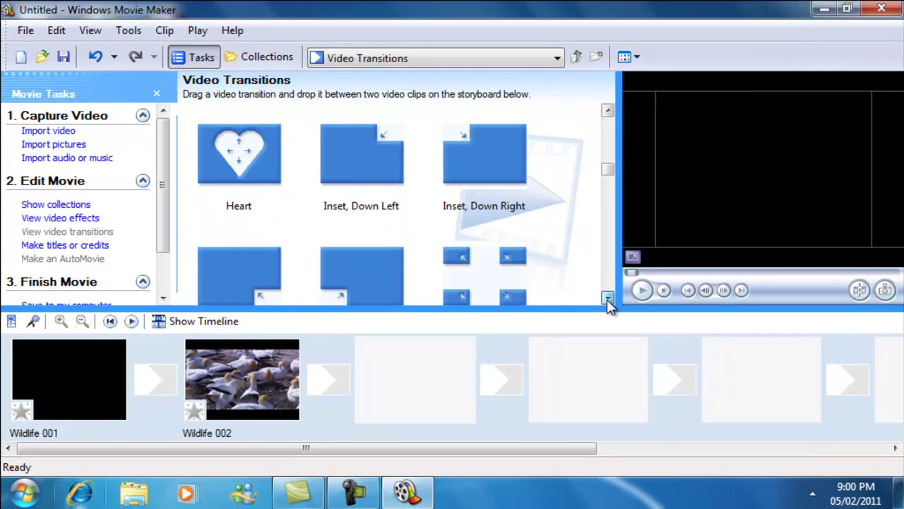
{"action": "left_click", "coordinate": [608, 299]}
{"action": "left_click", "coordinate": [608, 300]}
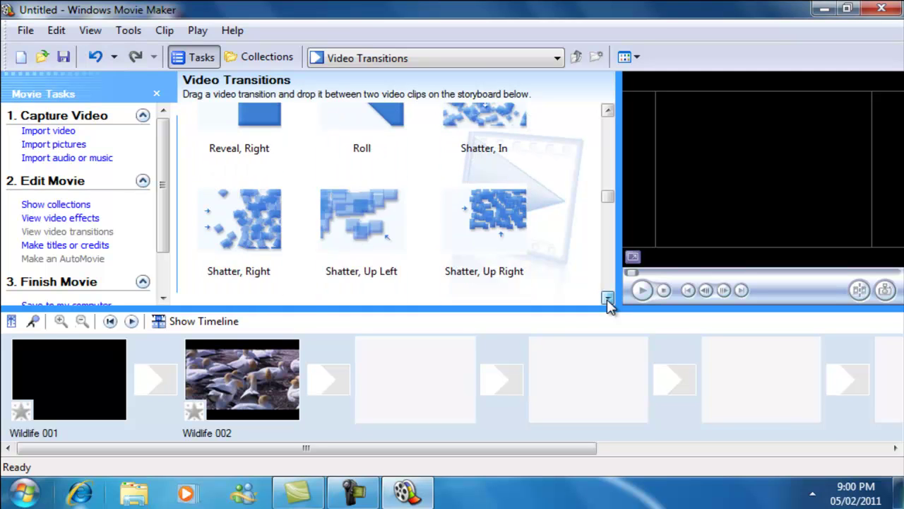
{"action": "left_click", "coordinate": [607, 299]}
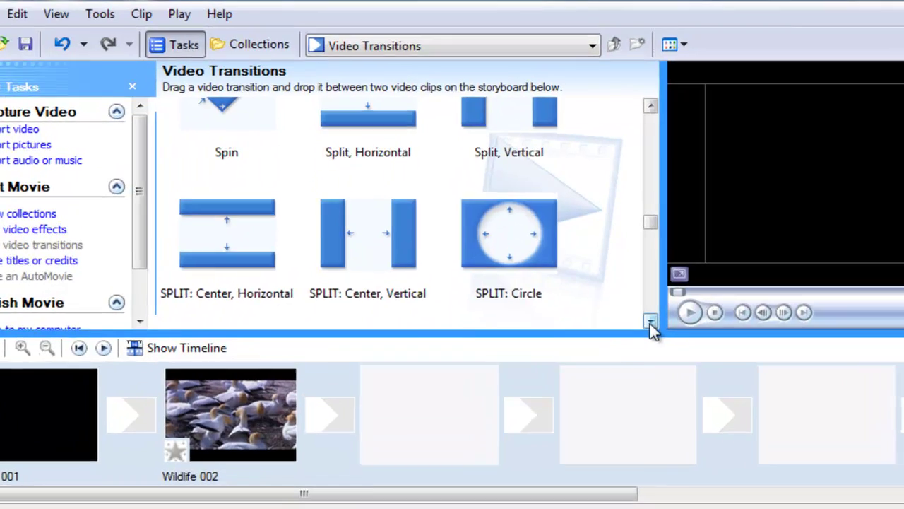
{"action": "left_click", "coordinate": [651, 322]}
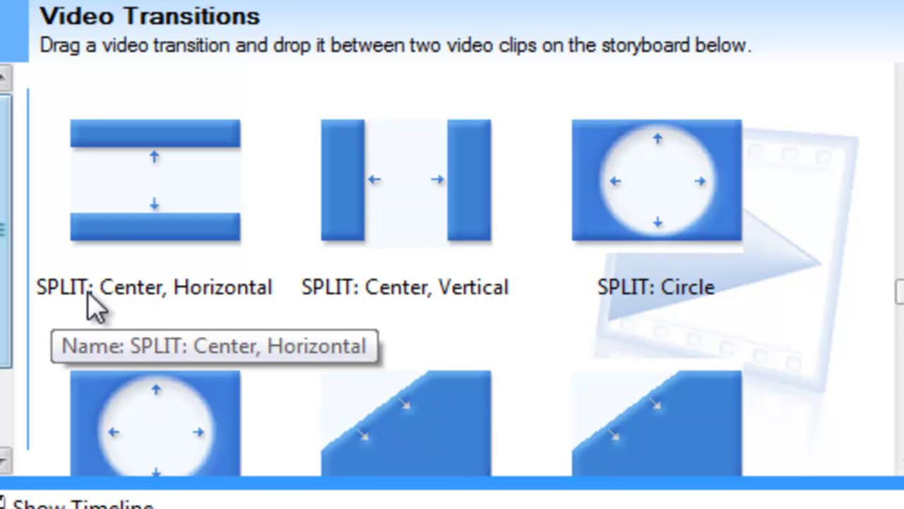
Preview the SPLIT: Center, Vertical transition
{"action": "left_click", "coordinate": [348, 159]}
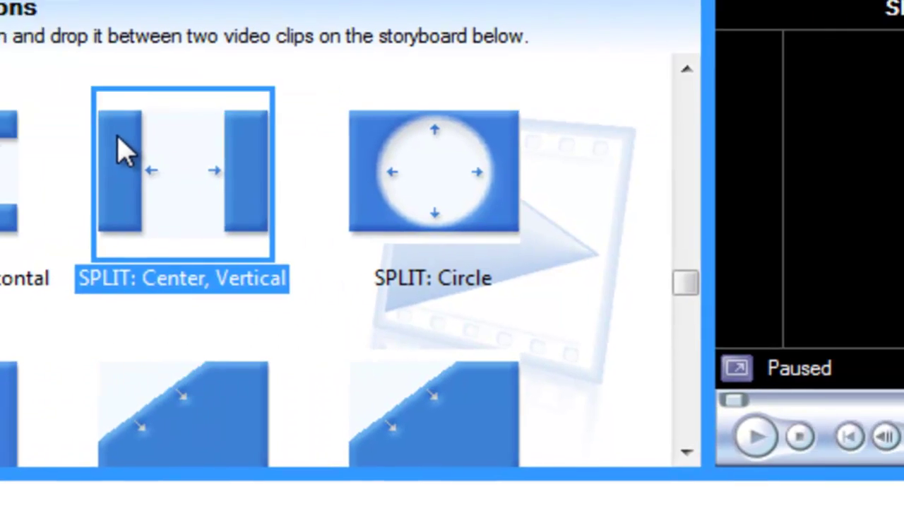
{"action": "left_click", "coordinate": [385, 421]}
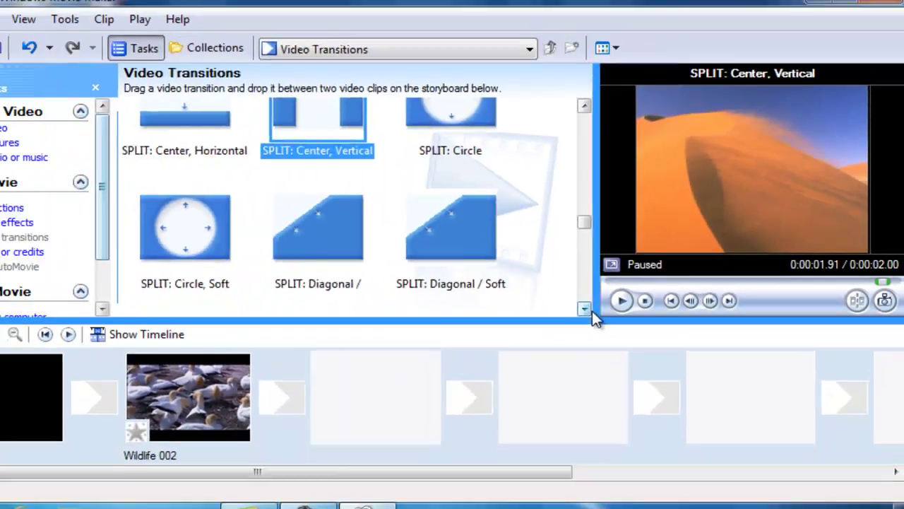
{"action": "left_click", "coordinate": [590, 310]}
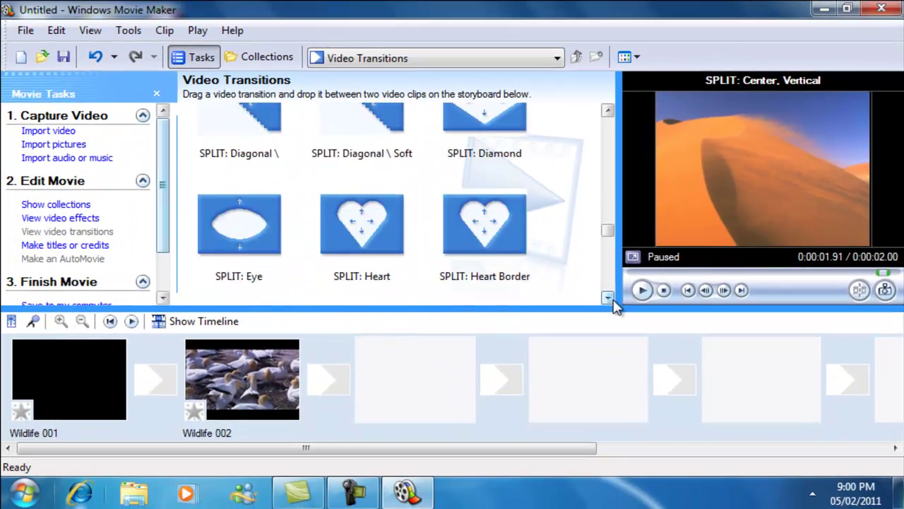
{"action": "left_click", "coordinate": [591, 311]}
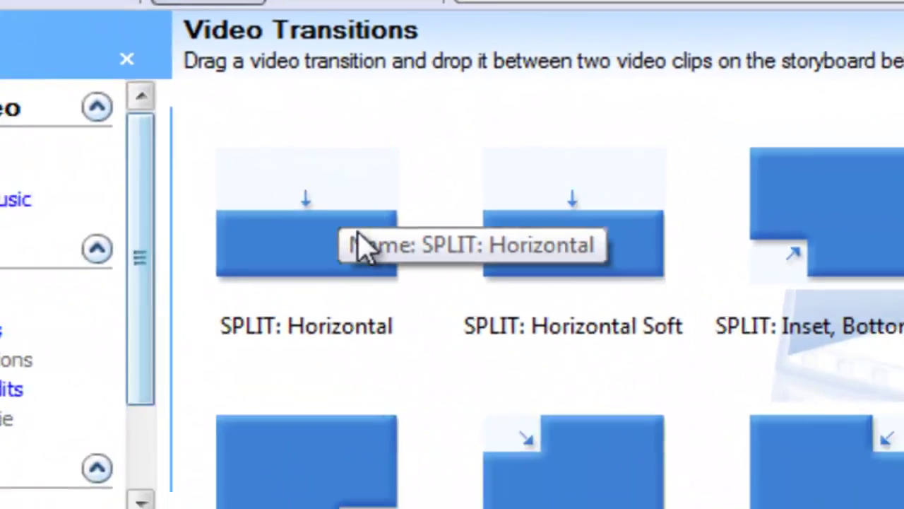
Preview SPLIT: Horizontal and SPLIT: Horizontal Soft, settling on Horizontal Soft
{"action": "left_click", "coordinate": [293, 198]}
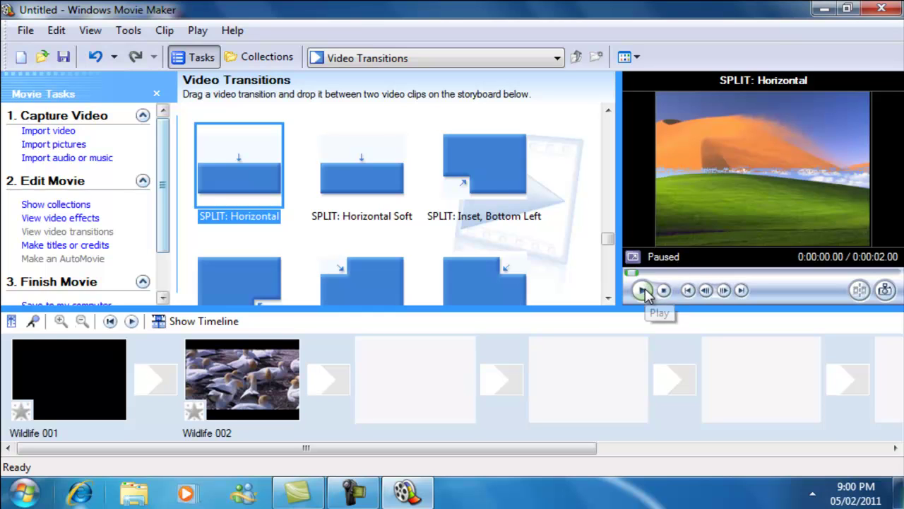
{"action": "left_click", "coordinate": [641, 290]}
{"action": "left_click", "coordinate": [353, 161]}
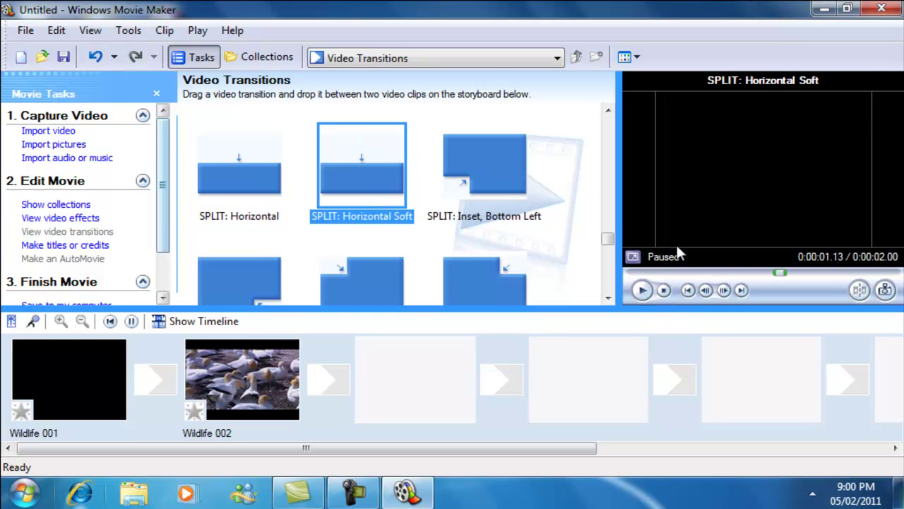
{"action": "left_click", "coordinate": [642, 289]}
{"action": "left_click", "coordinate": [641, 289]}
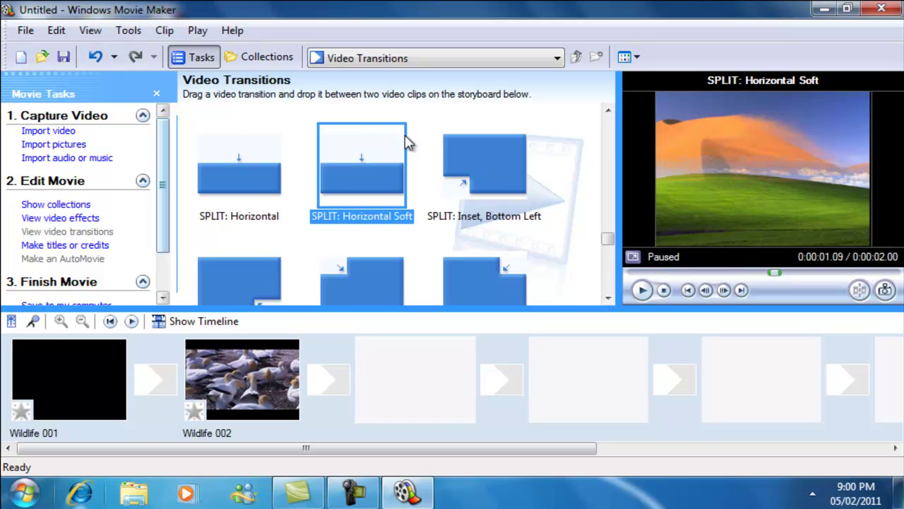
Drop SPLIT: Horizontal Soft between the Wildlife clips and drag its start back toward the movie's beginning
{"action": "mouse_move", "coordinate": [400, 152]}
{"action": "left_mouse_down"}
{"action": "mouse_move", "coordinate": [162, 378]}
{"action": "mouse_move", "coordinate": [159, 369]}
{"action": "left_mouse_up"}
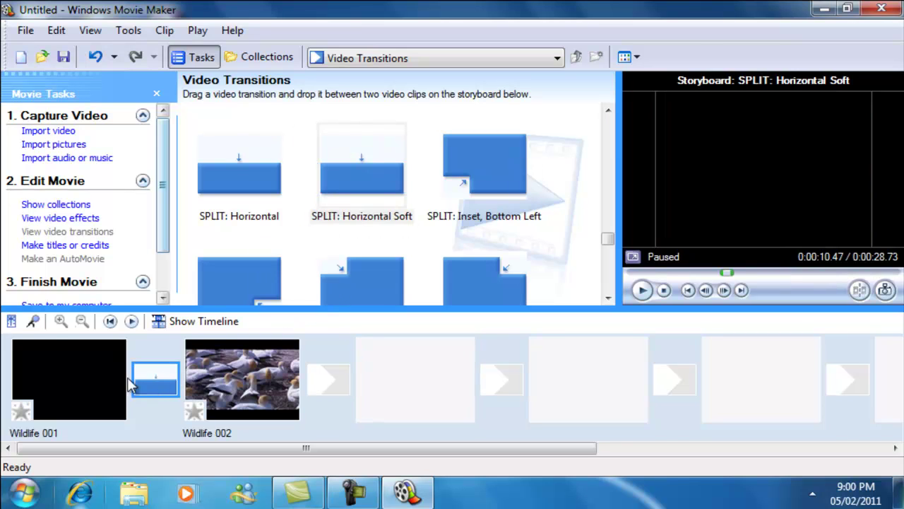
{"action": "left_click", "coordinate": [202, 322]}
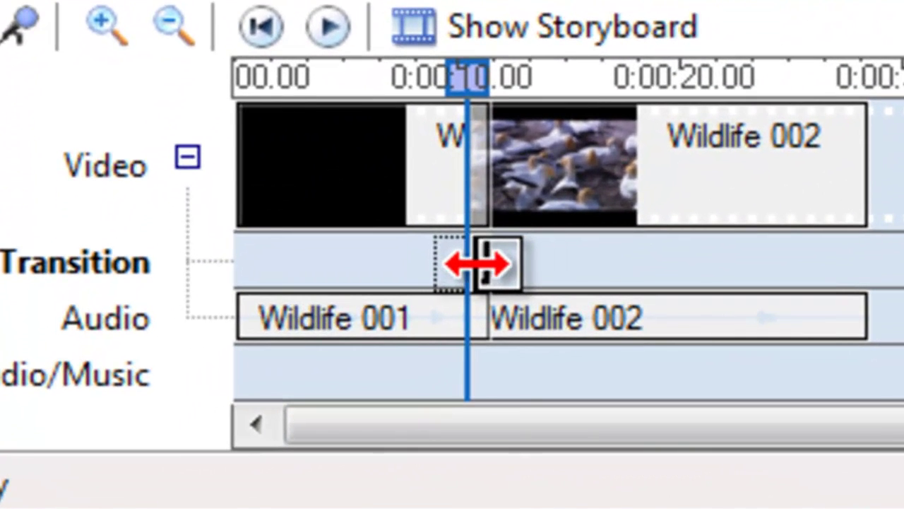
{"action": "left_click_drag", "start_coordinate": [221, 377], "coordinate": [200, 376]}
{"action": "mouse_move", "coordinate": [422, 260]}
{"action": "left_mouse_down"}
{"action": "mouse_move", "coordinate": [329, 256]}
{"action": "mouse_move", "coordinate": [491, 278]}
{"action": "mouse_move", "coordinate": [268, 253]}
{"action": "mouse_move", "coordinate": [423, 256]}
{"action": "mouse_move", "coordinate": [251, 254]}
{"action": "left_mouse_up"}
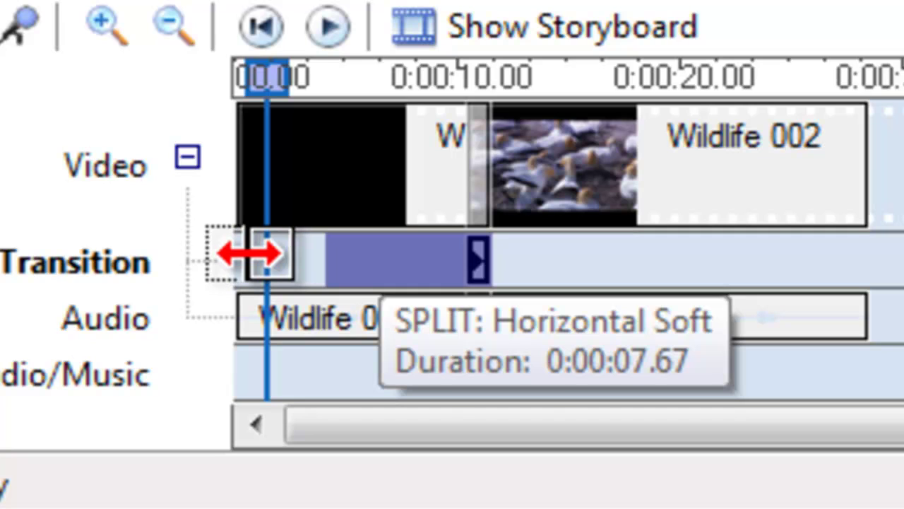
{"action": "left_click_drag", "start_coordinate": [267, 254], "coordinate": [343, 165]}
{"action": "left_click_drag", "start_coordinate": [267, 254], "coordinate": [259, 249]}
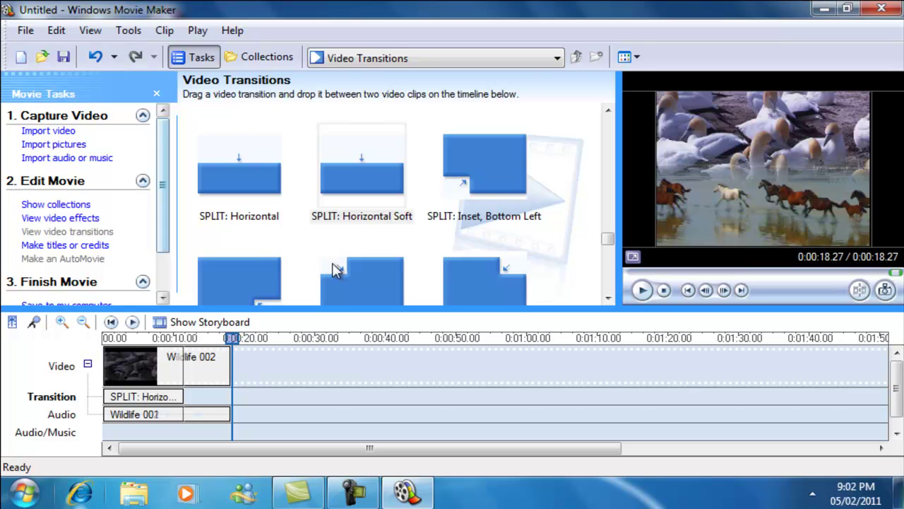
Close Windows Movie Maker, declining to save the project changes
{"action": "left_click", "coordinate": [889, 7]}
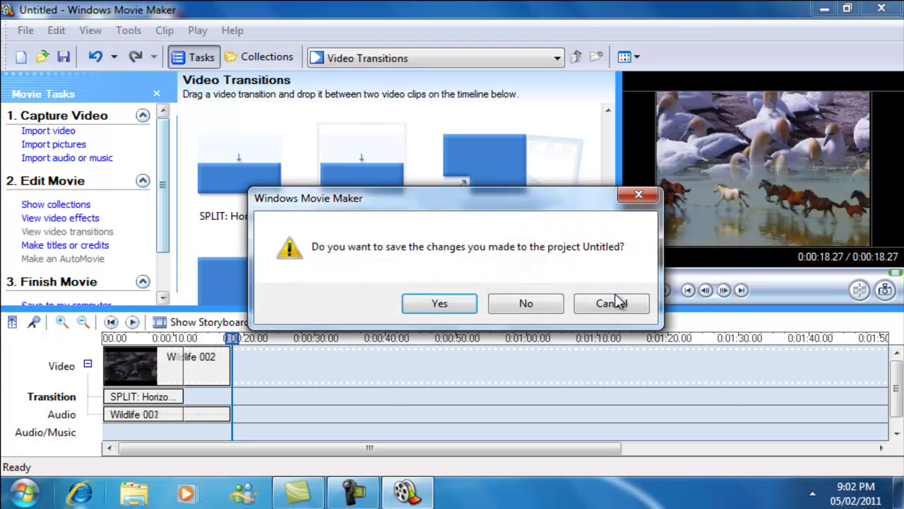
{"action": "left_click", "coordinate": [522, 303]}
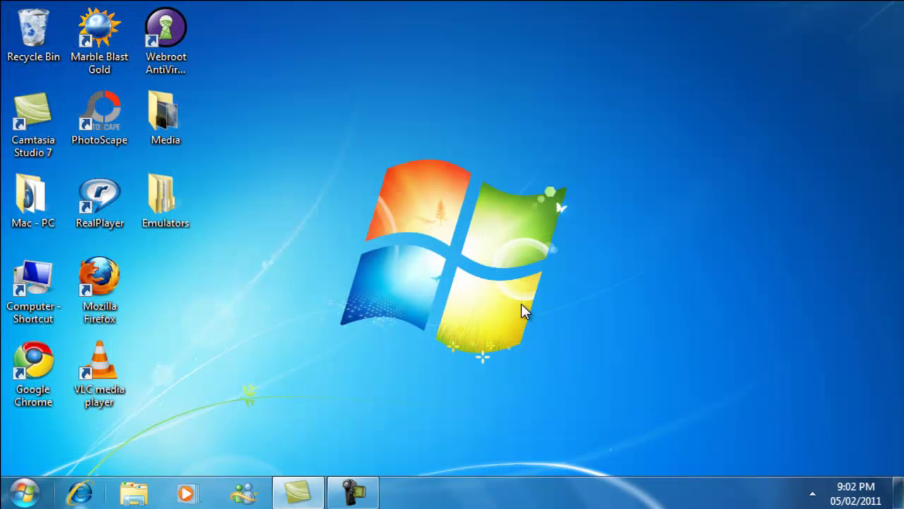